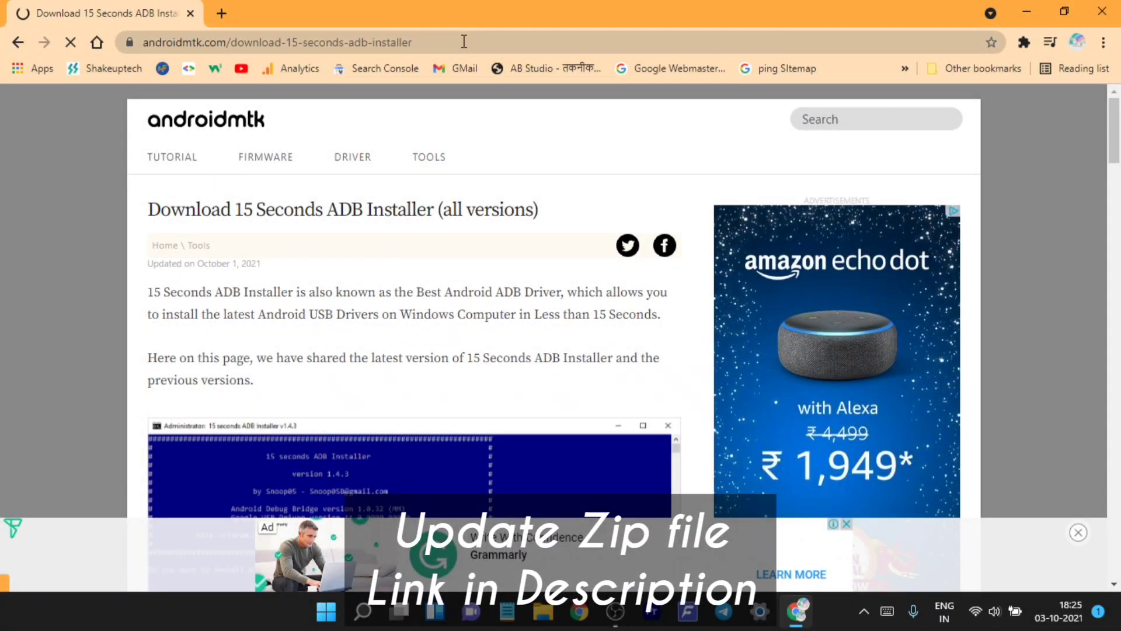
Step: Follow the v1.5.6 (Latest) zip link via androiddatahost to its MediaFire download page
left_click(468, 44)
left_click(131, 199)
scroll(323, 253, "down", 5)
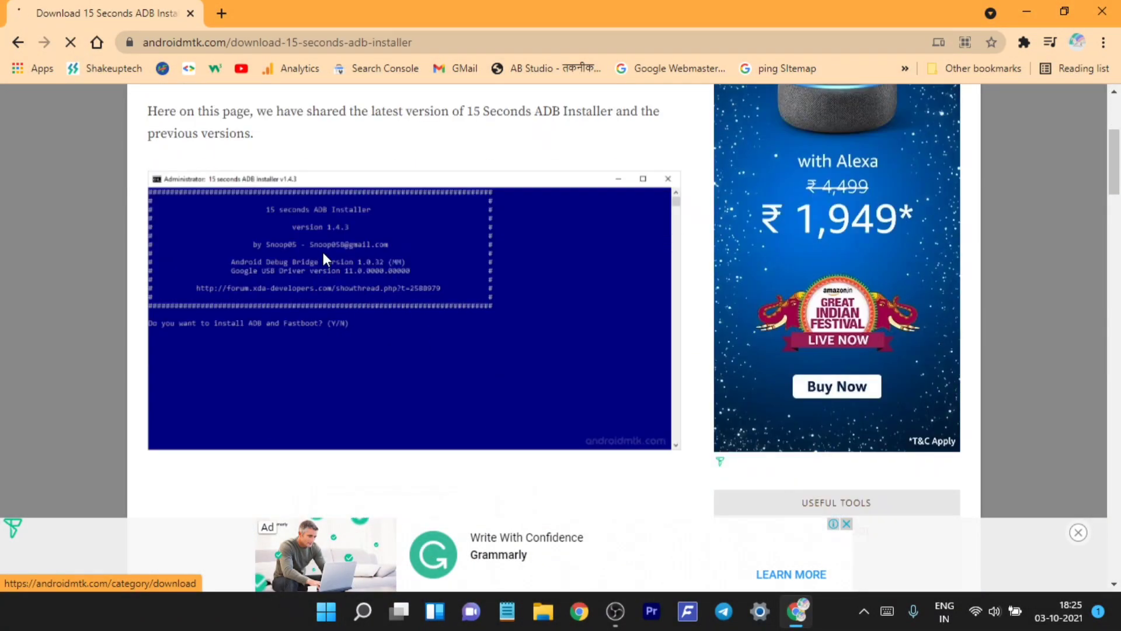
scroll(413, 298, "down", 5)
scroll(412, 299, "down", 5)
scroll(412, 299, "down", 5)
scroll(412, 299, "up", 2)
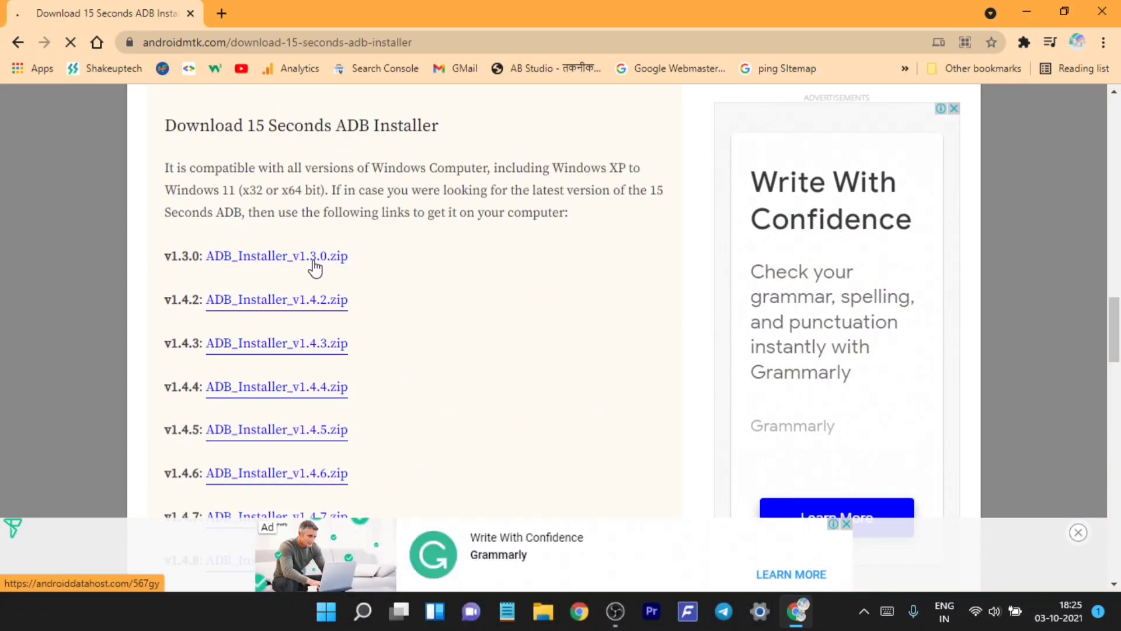
scroll(443, 375, "down", 3)
scroll(443, 372, "down", 3)
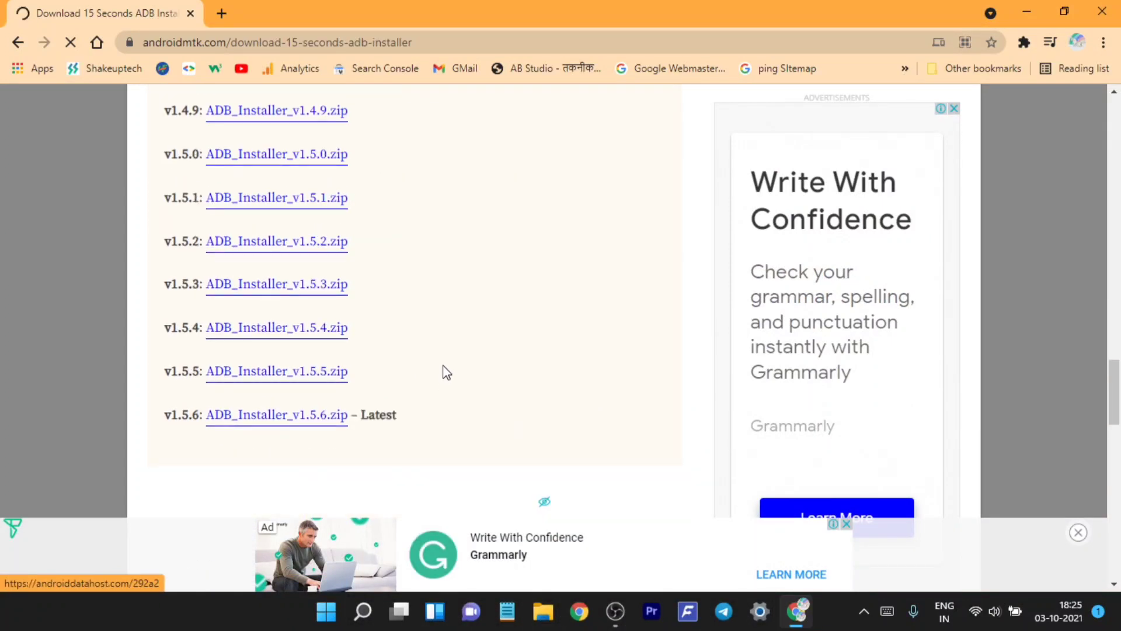
left_click(324, 417)
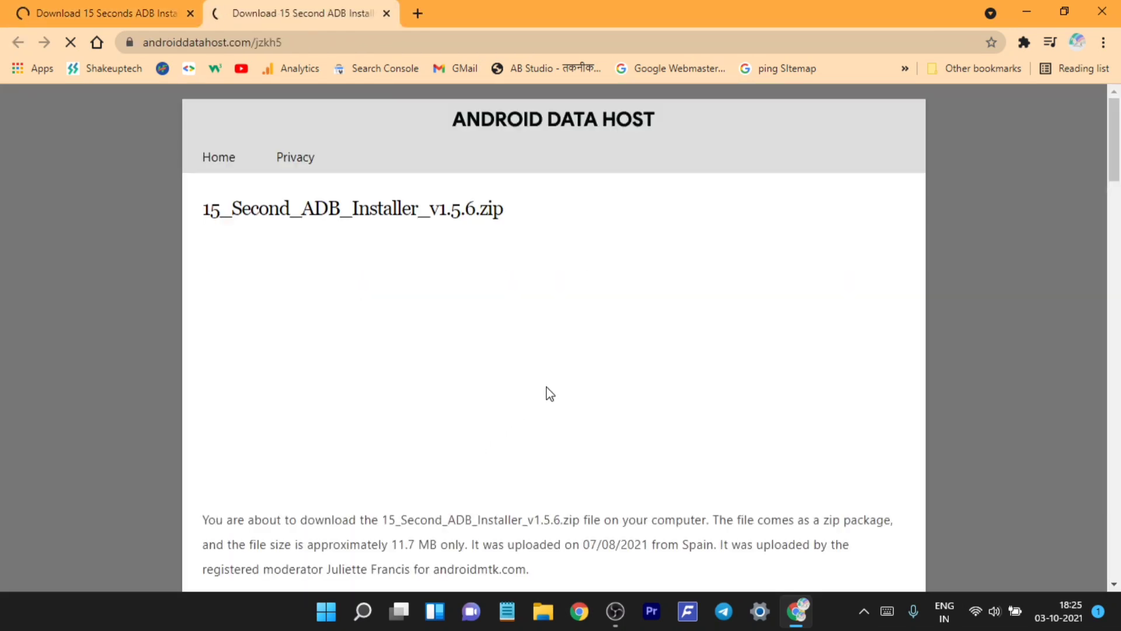
scroll(545, 394, "down", 3)
scroll(546, 395, "down", 3)
scroll(546, 395, "down", 4)
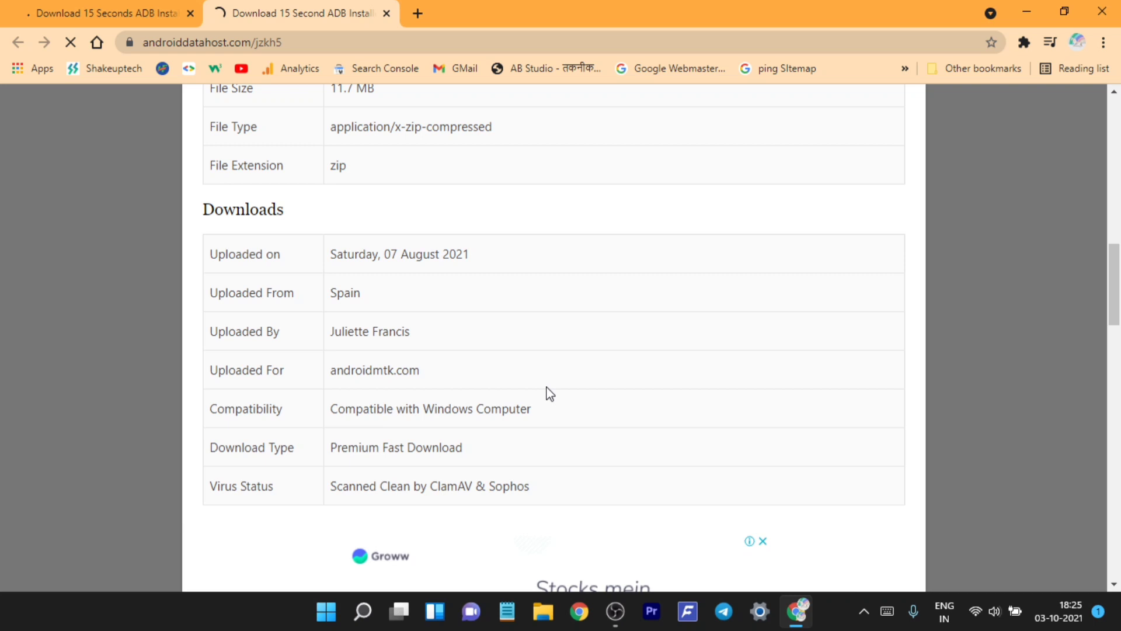
scroll(546, 394, "down", 3)
scroll(546, 394, "down", 2)
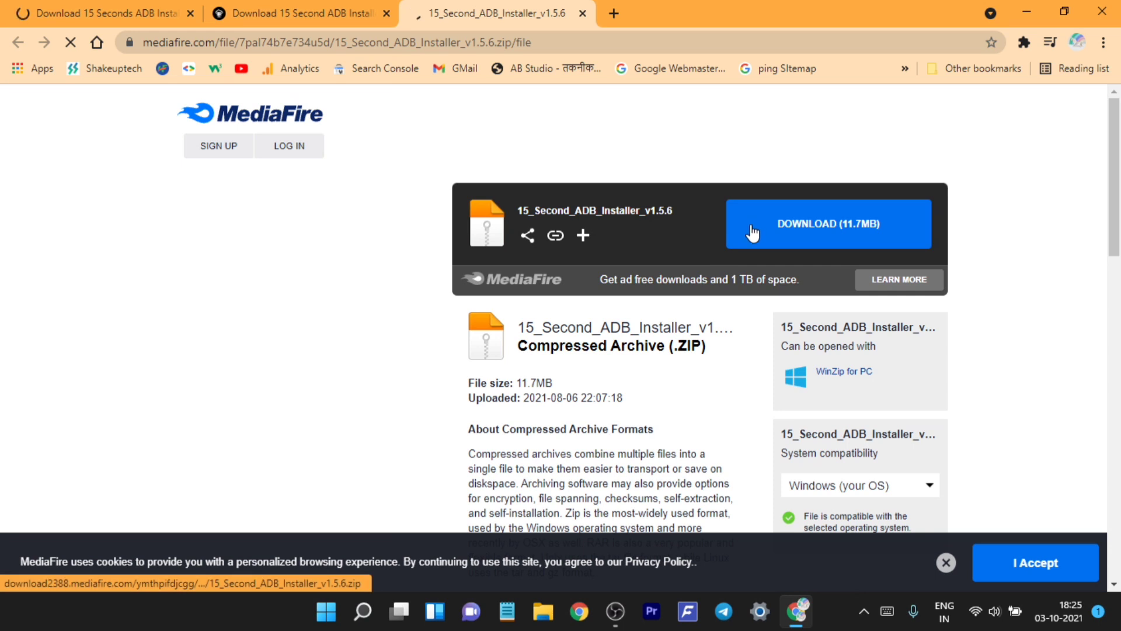
Step: Download 15_Second_ADB_Installer_v1.5.6.zip (11.7 MB) and reveal it in the Downloads folder
left_click(786, 243)
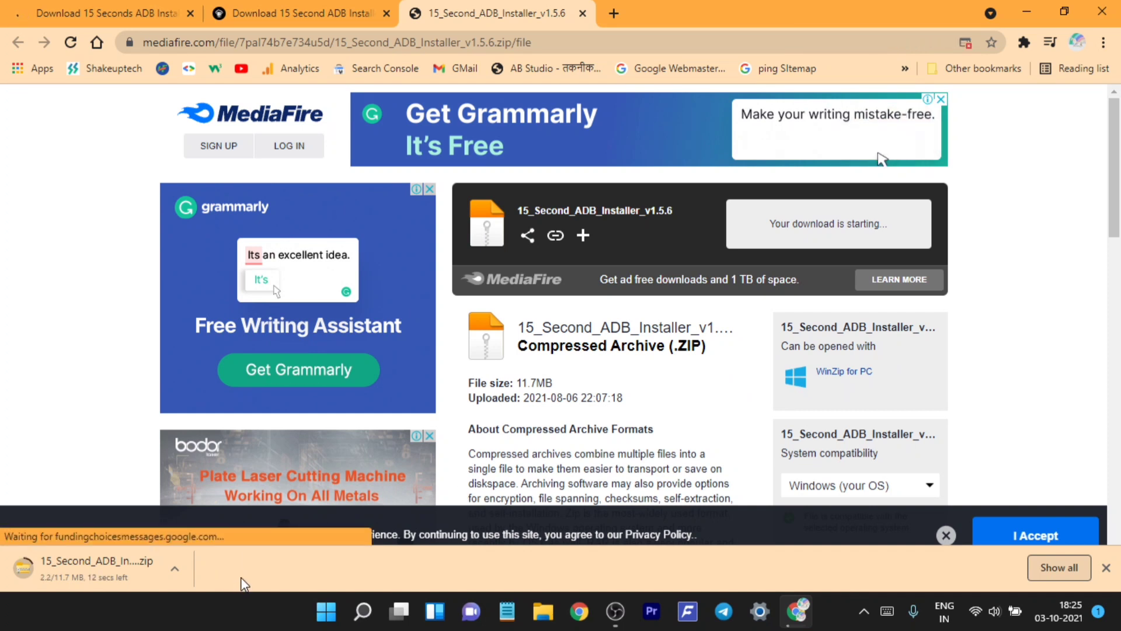
left_click(180, 569)
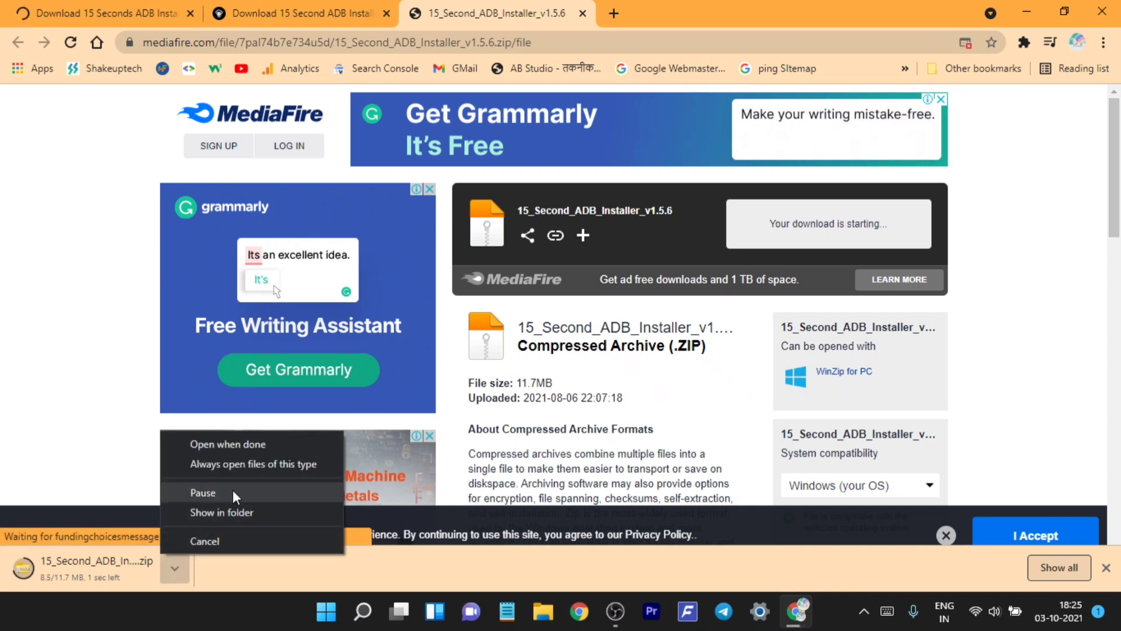
left_click(246, 574)
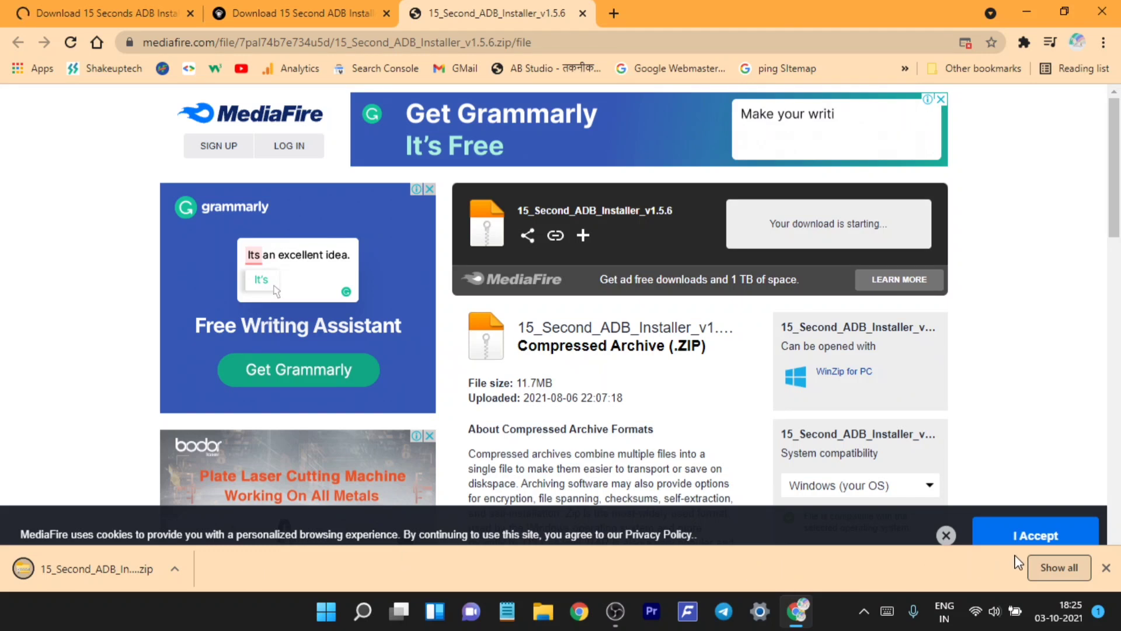
left_click(1043, 568)
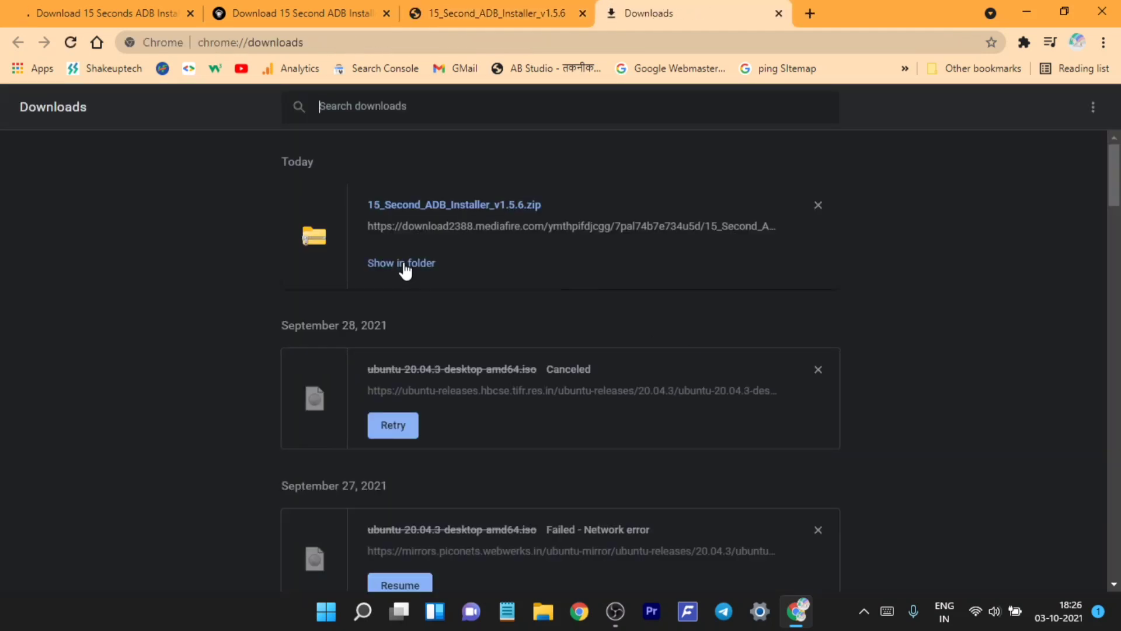
left_click(403, 262)
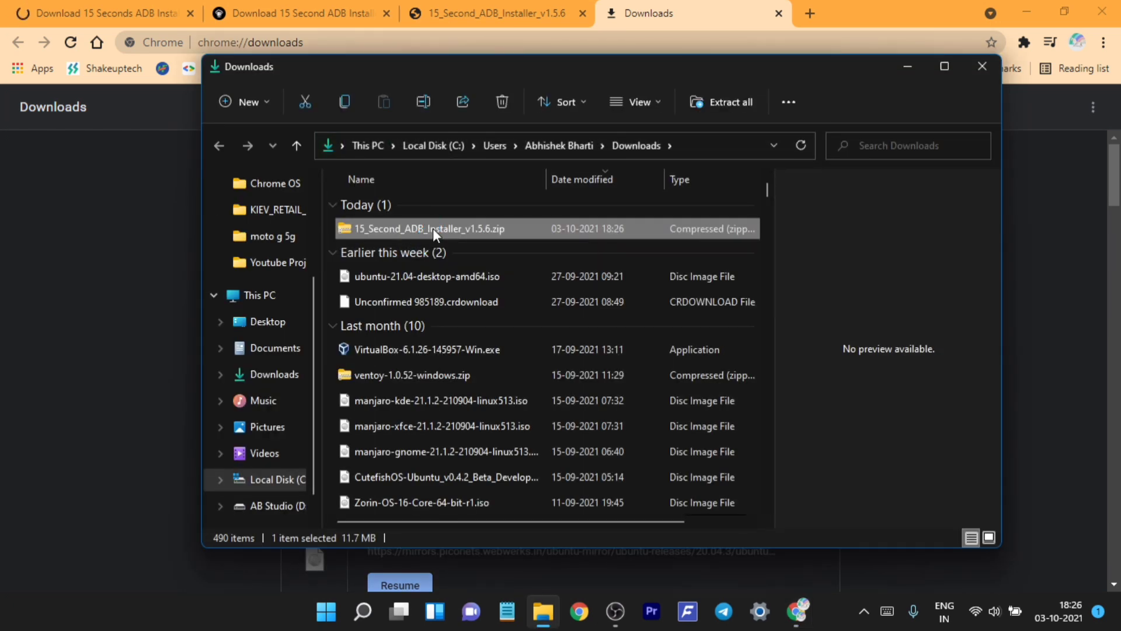
Step: Extract the zip with 7-Zip Extract Here and open the 15_Second_ADB_Installer_v1.5.6 folder
right_click(434, 229)
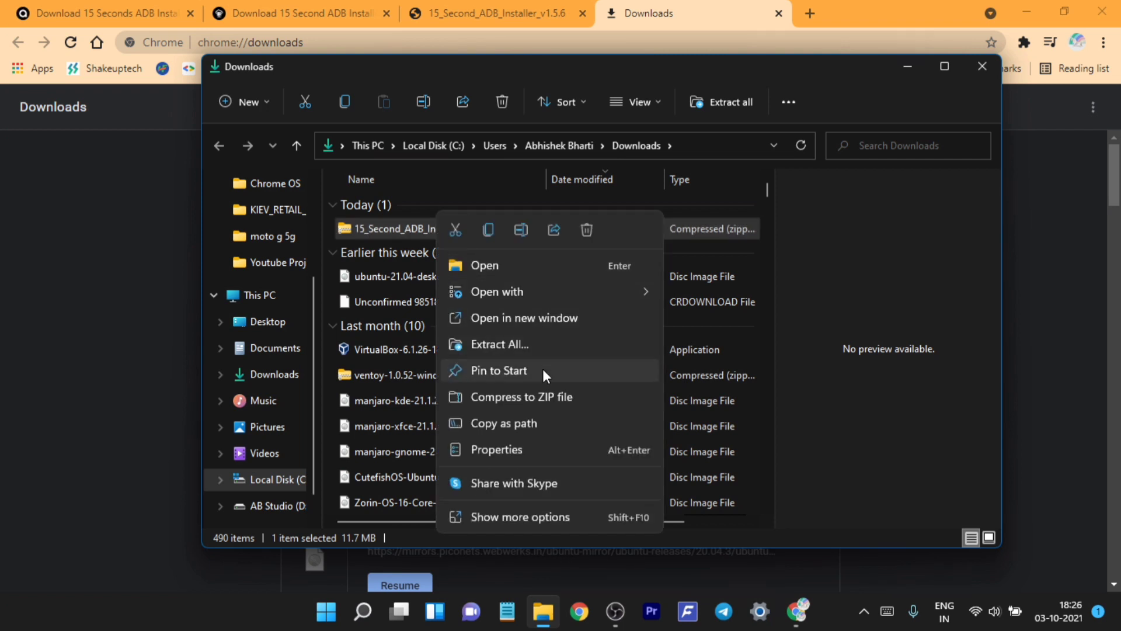
left_click(547, 512)
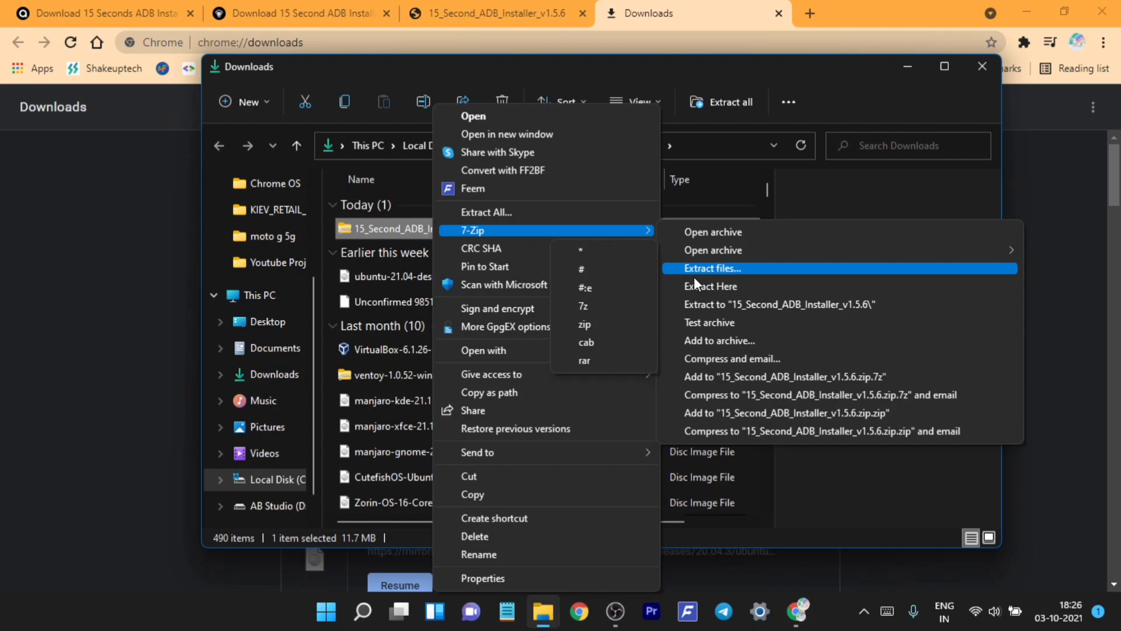
mouse_move(490, 230)
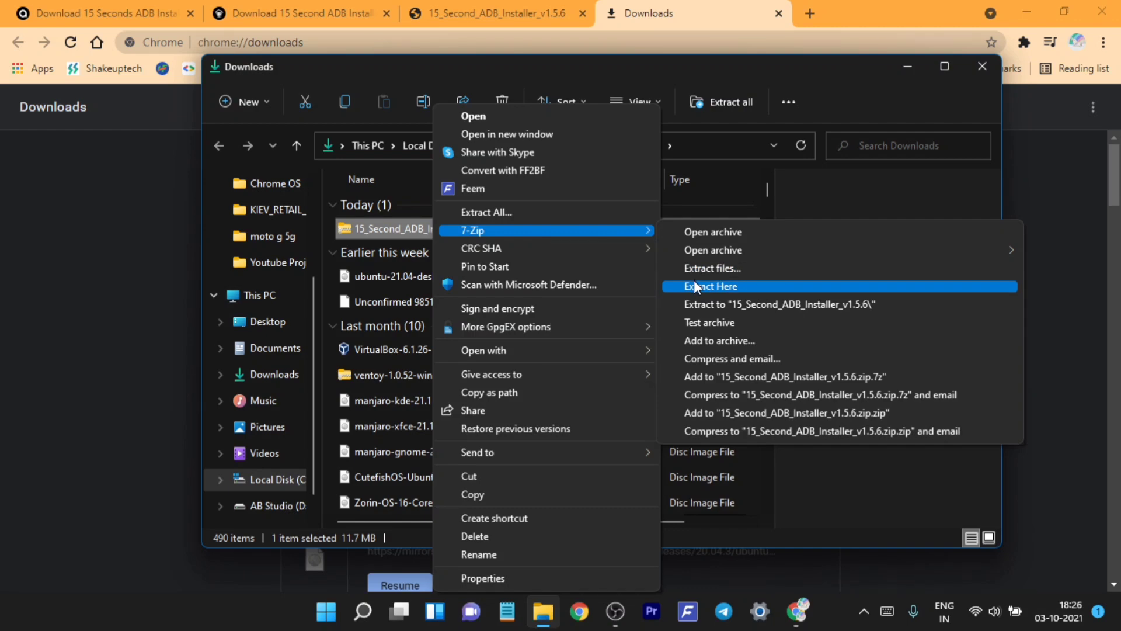
left_click(697, 299)
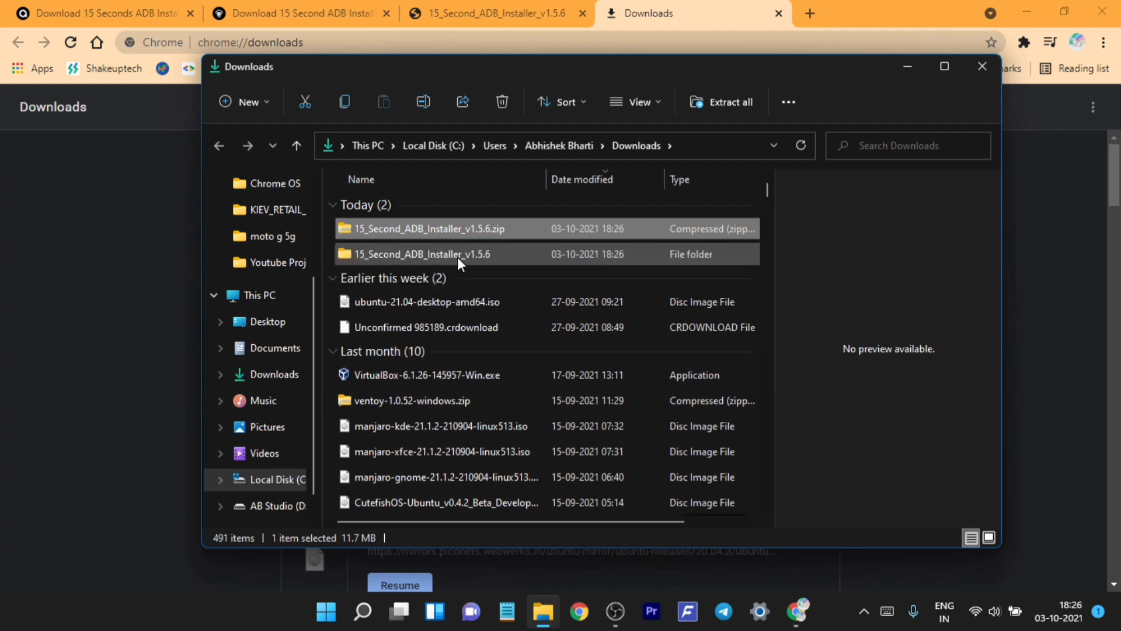
left_click(458, 257)
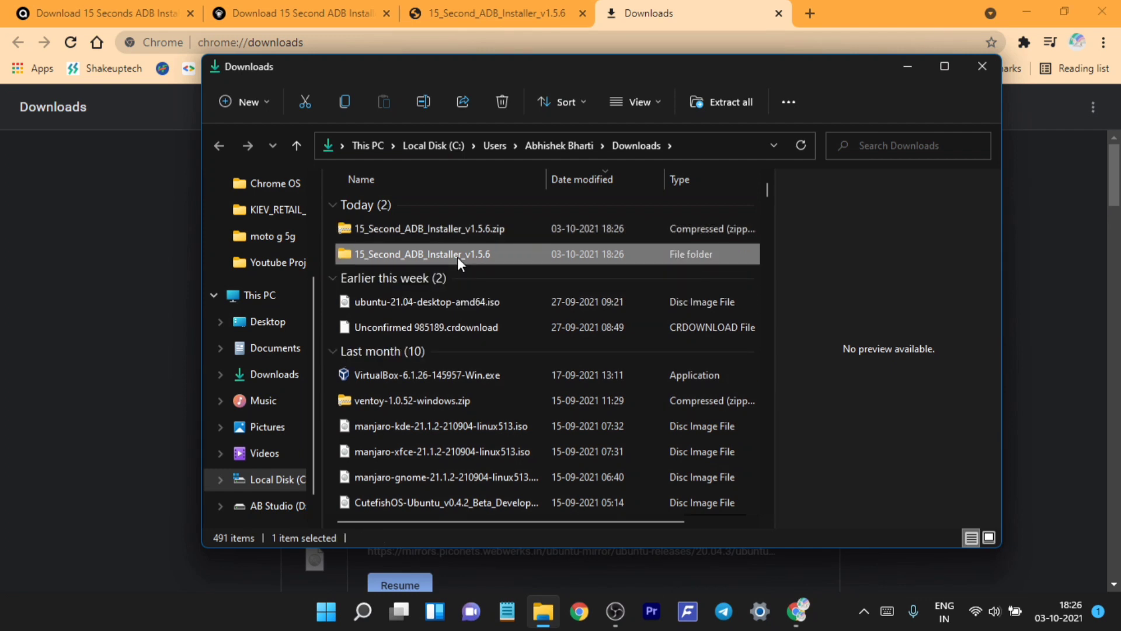
double_click(426, 252)
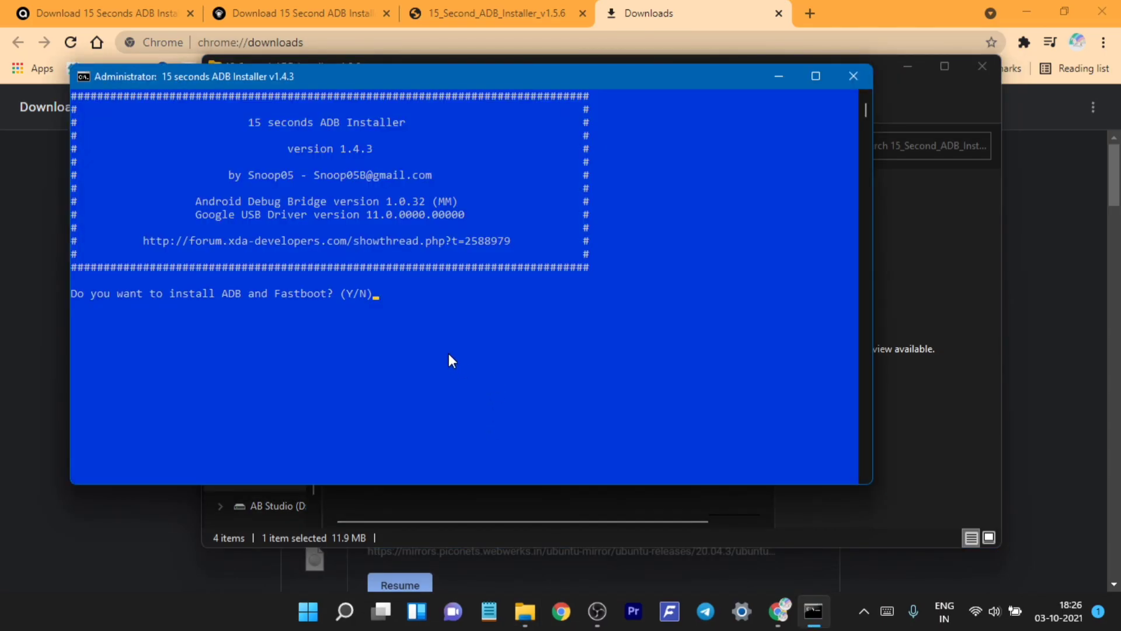
type("y")
Step: Answer Y to installing ADB and Fastboot, system-wide ADB, and the device drivers
key("Return")
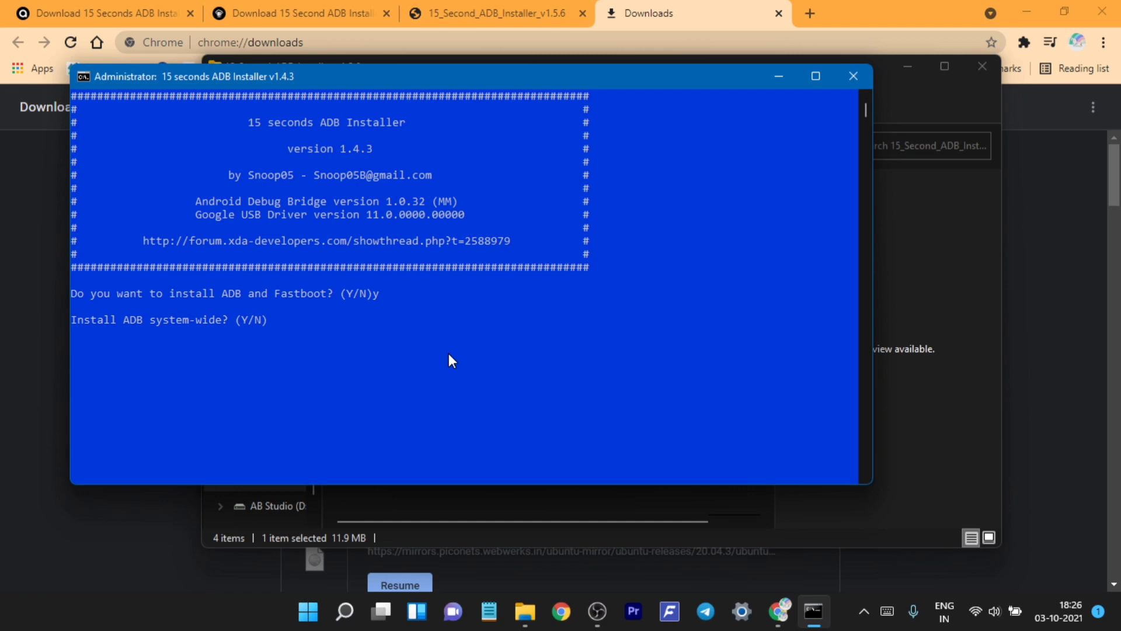
type("y")
key("Return")
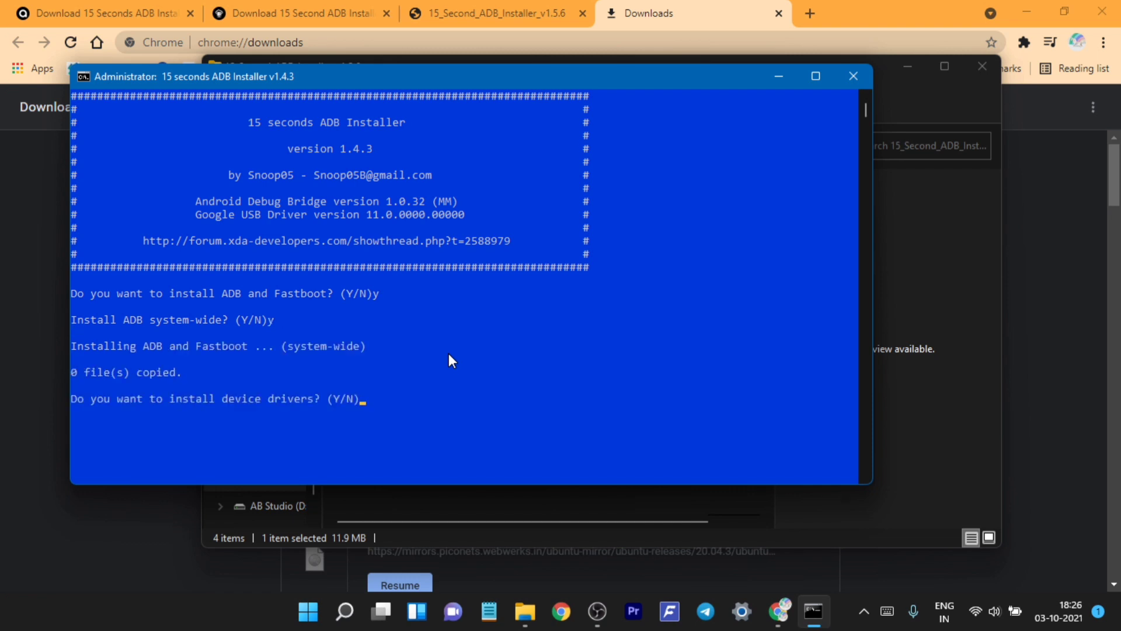
type("y")
key("Return")
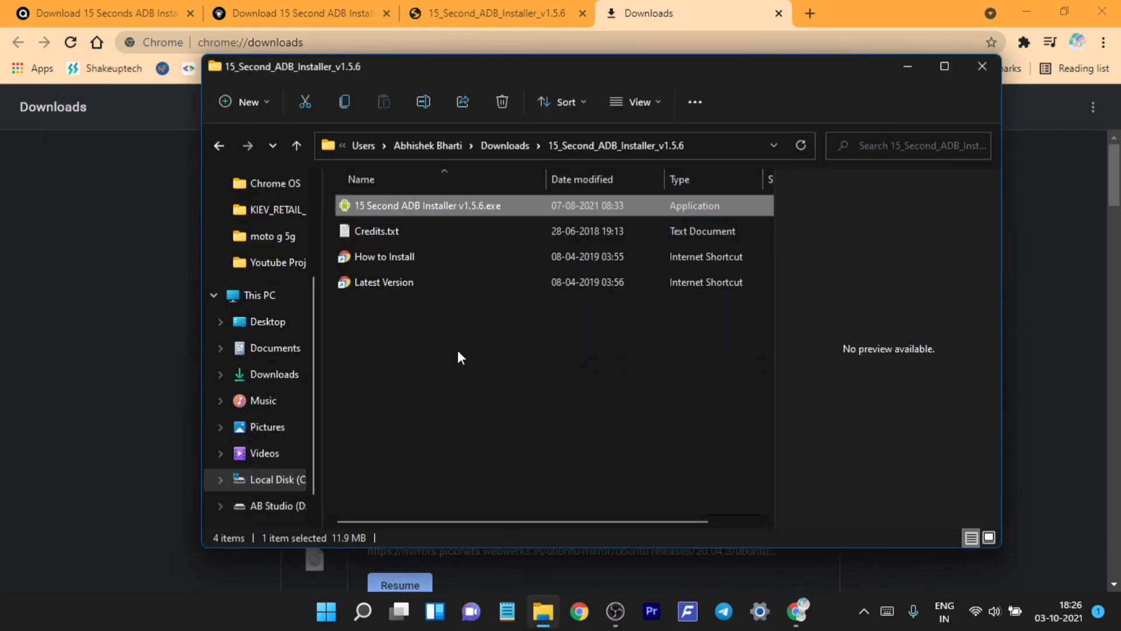
Step: Browse to the adb folder on Local Disk (C:) that holds update.zip
left_click(458, 351)
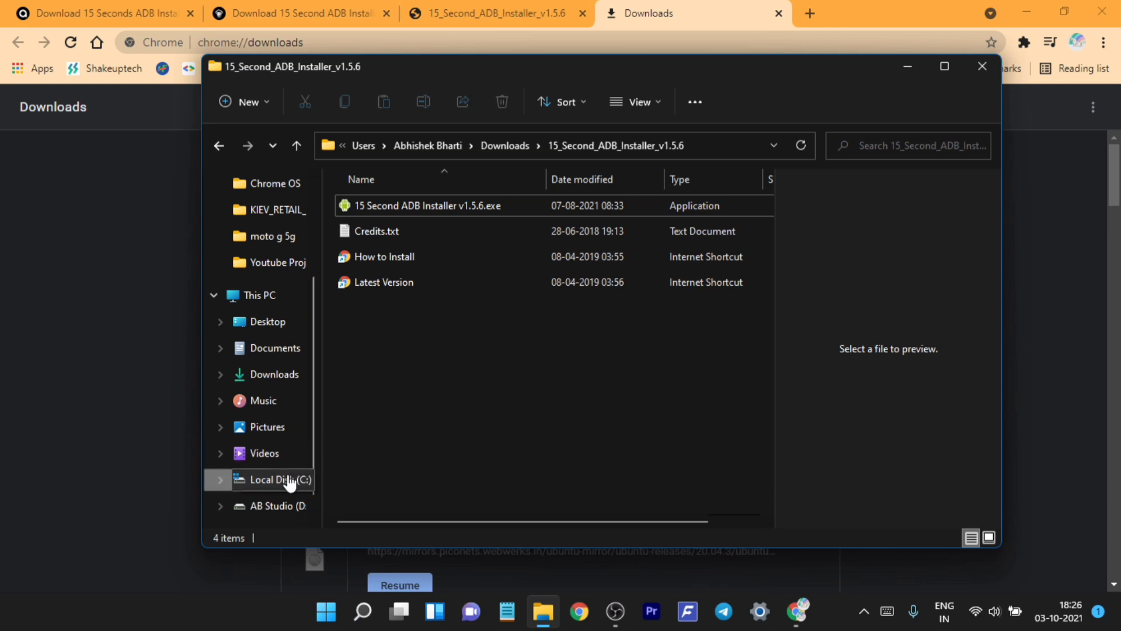
left_click(290, 480)
left_click(460, 335)
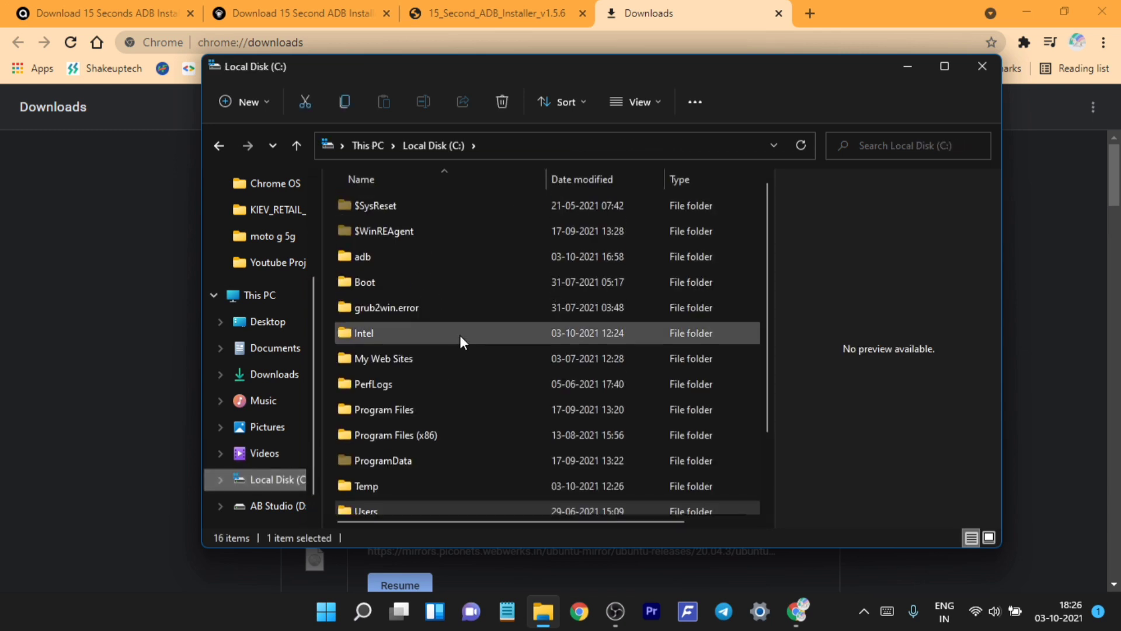
double_click(424, 260)
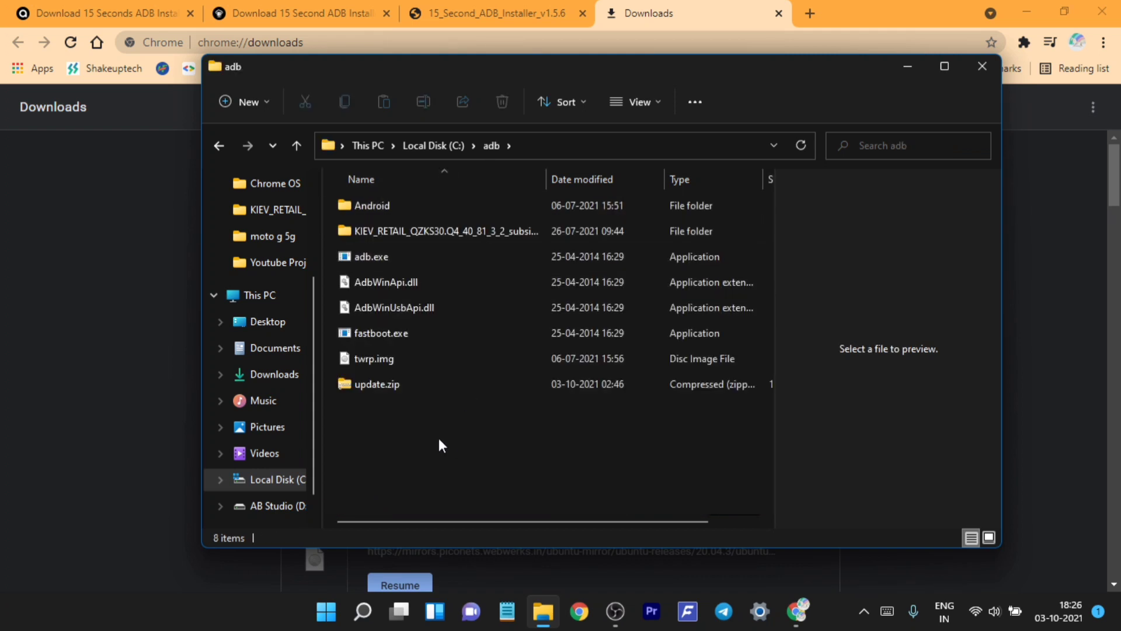
left_click(402, 389)
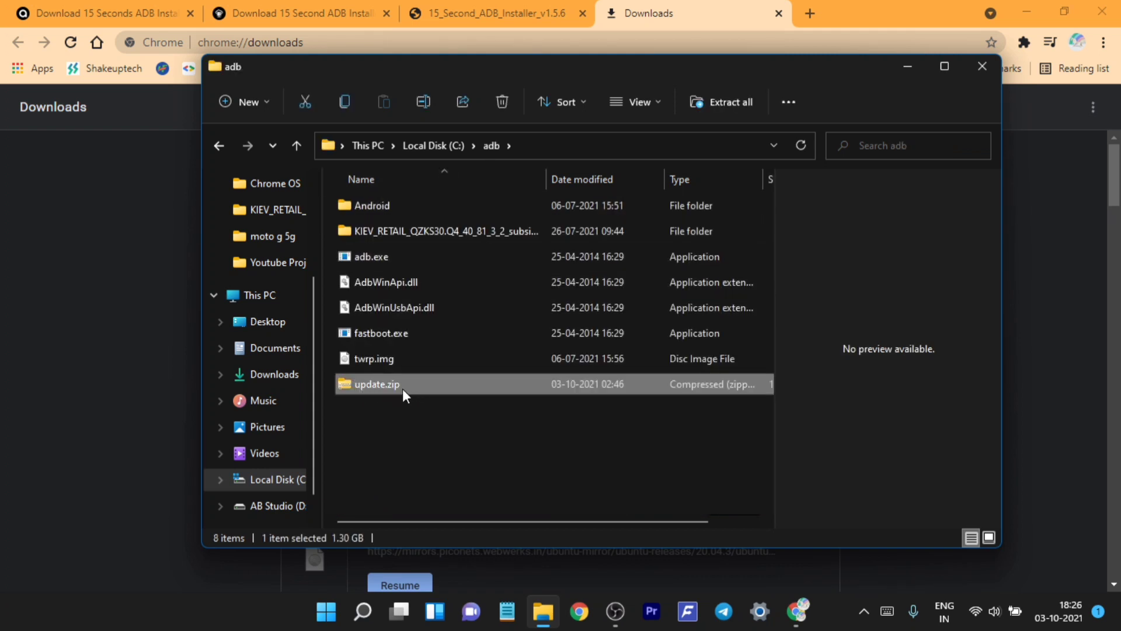
left_click(444, 441)
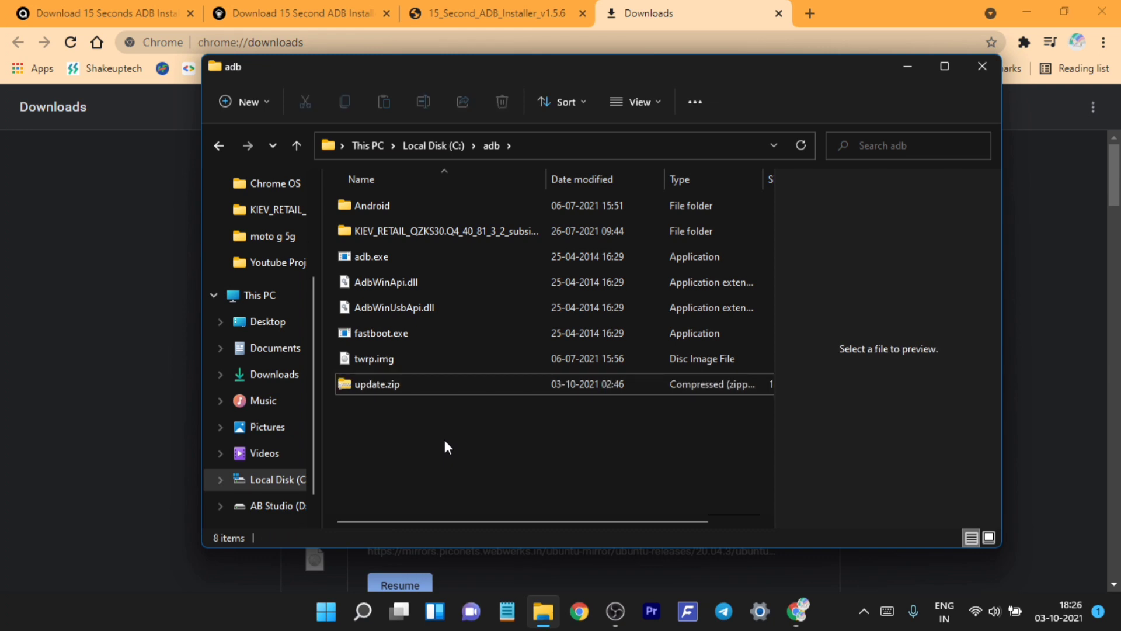
Step: Open Windows Terminal in C:\adb and move the PowerShell window up and right
right_click(450, 433)
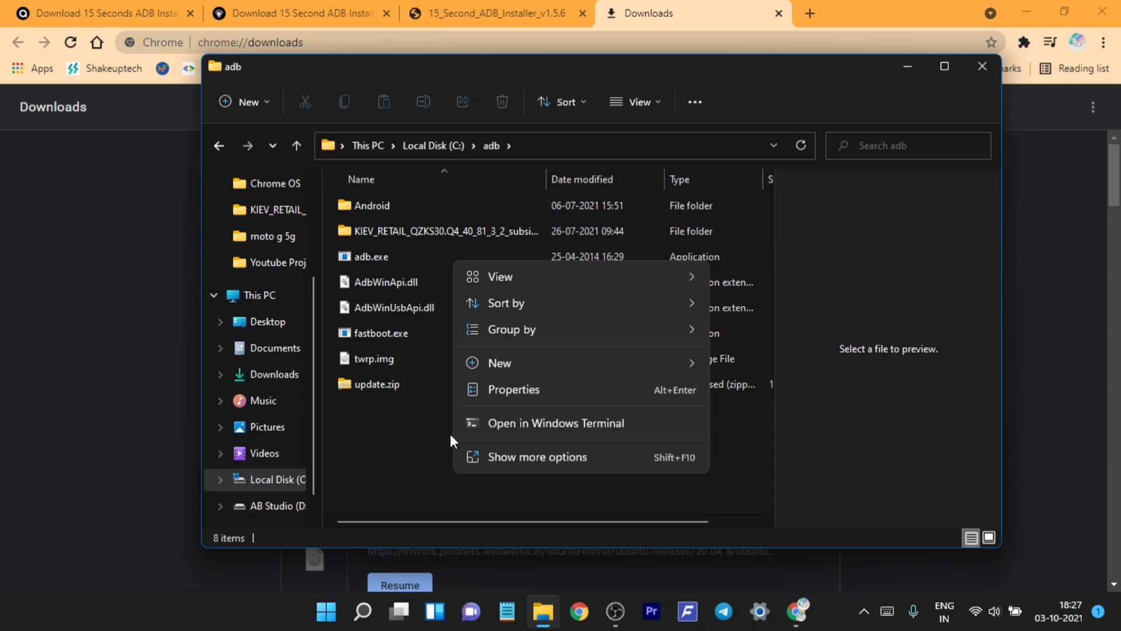
left_click(535, 424)
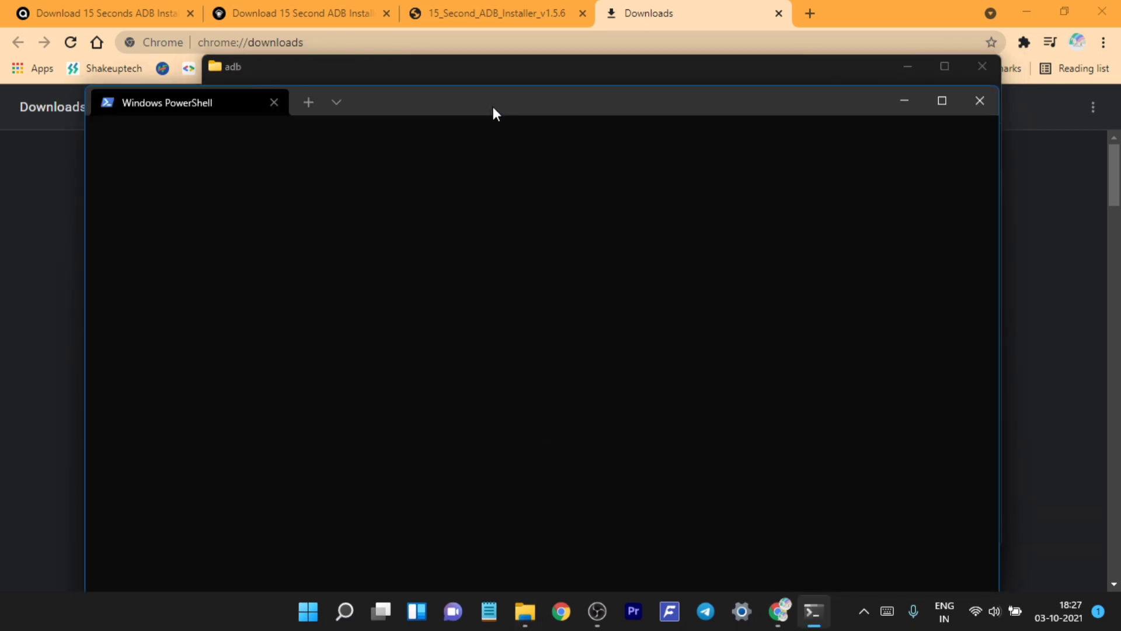
left_click_drag(494, 106, 544, 89)
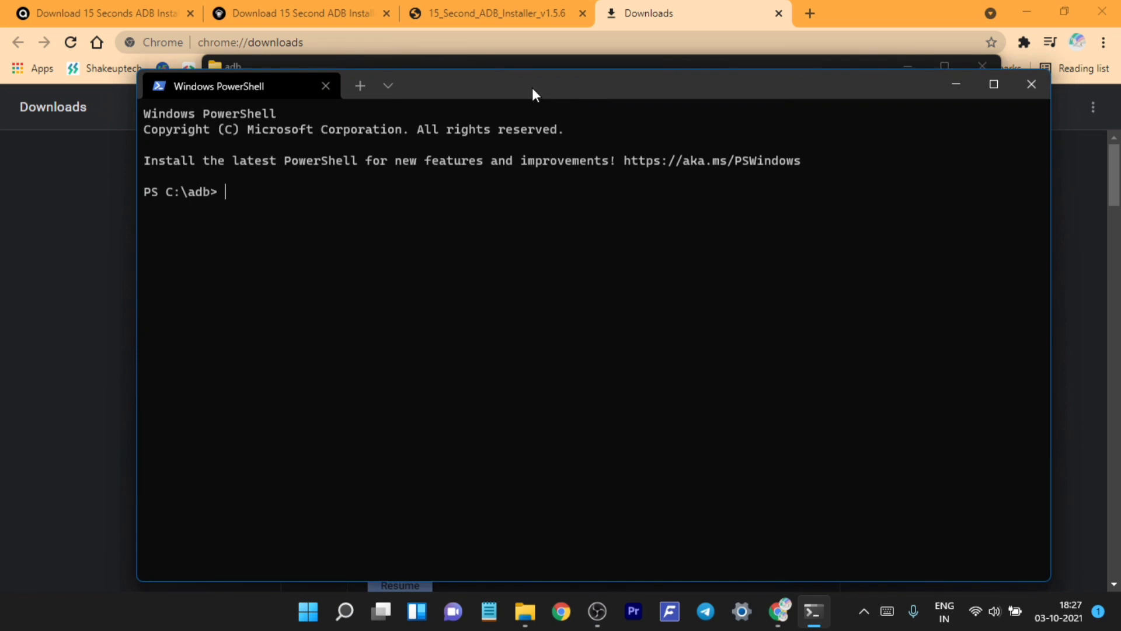
left_click_drag(533, 88, 554, 81)
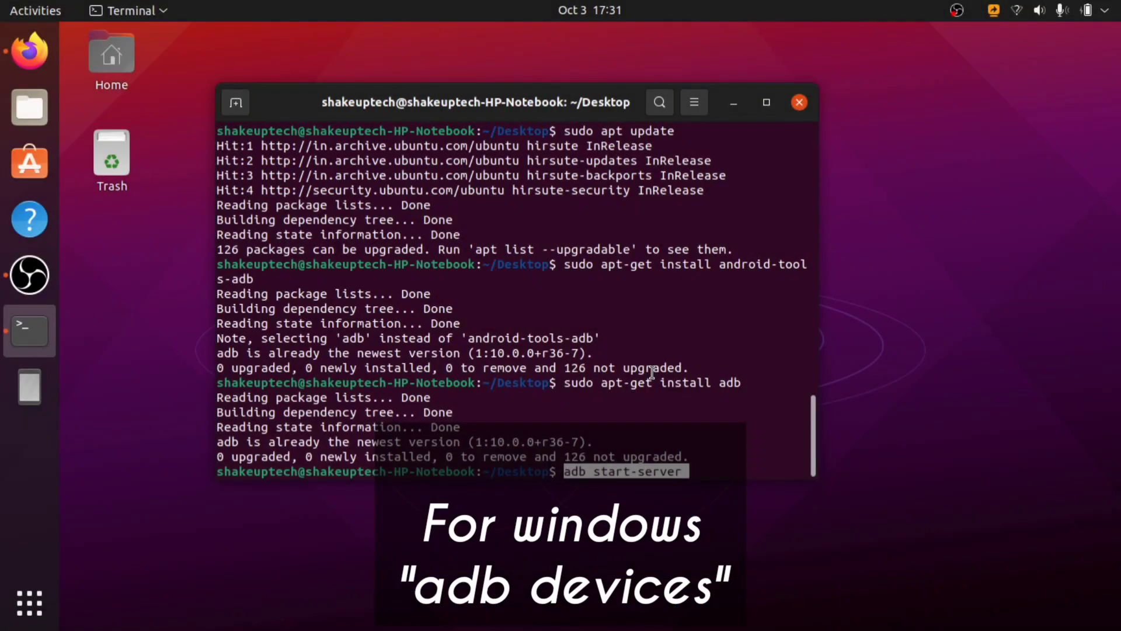
Step: Start the adb server with adb start-server
key("Return")
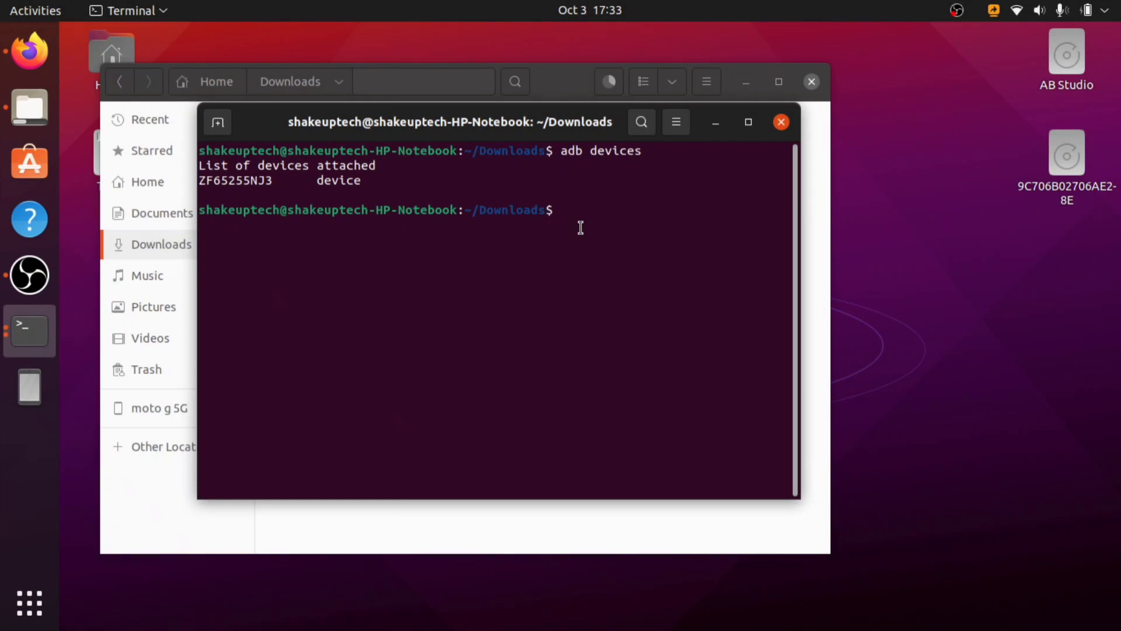
type("b")
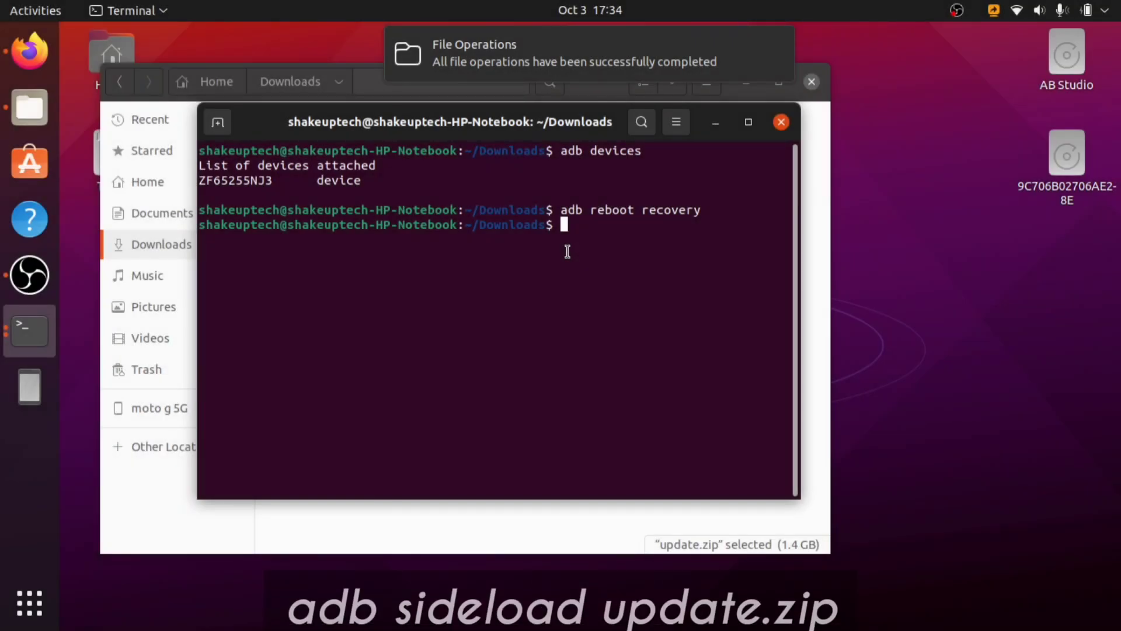
type("adb")
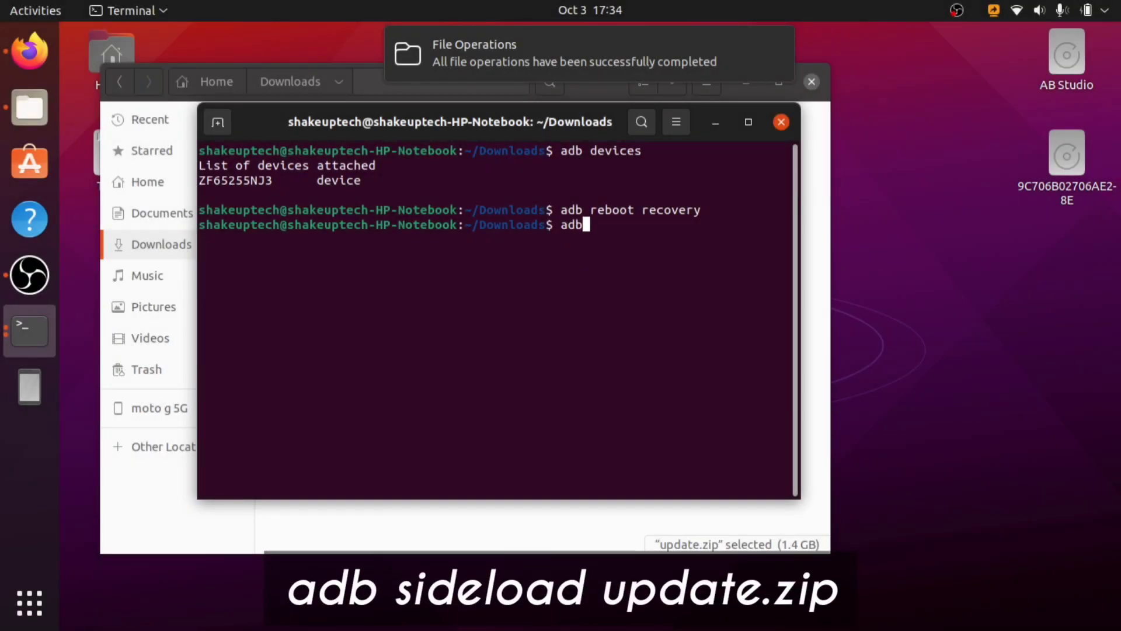
type(" sideload up")
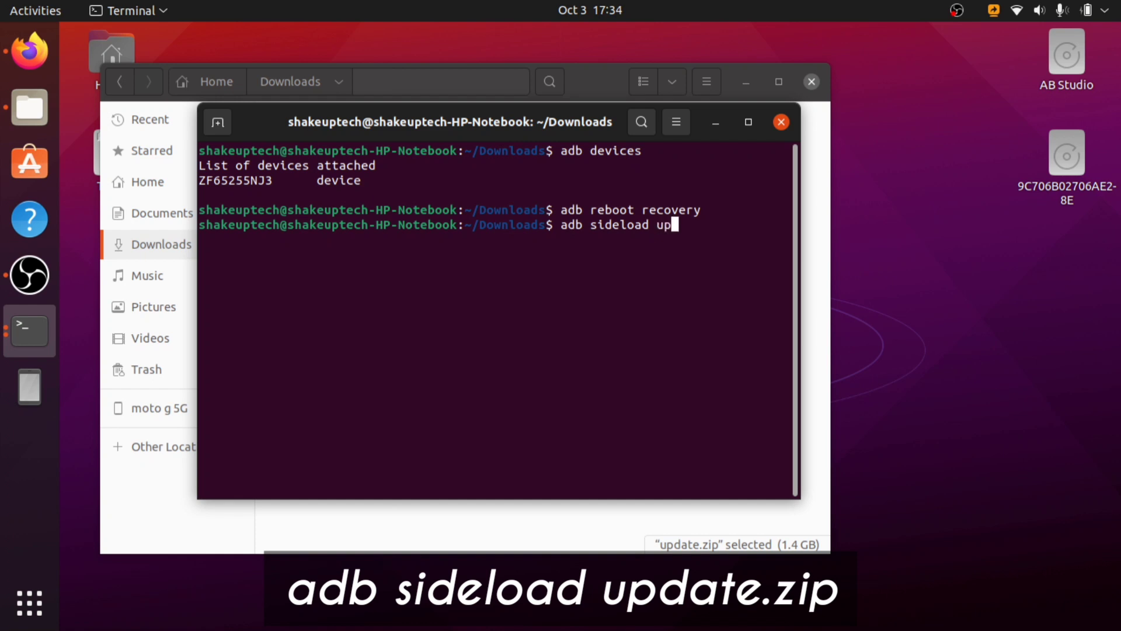
type("date")
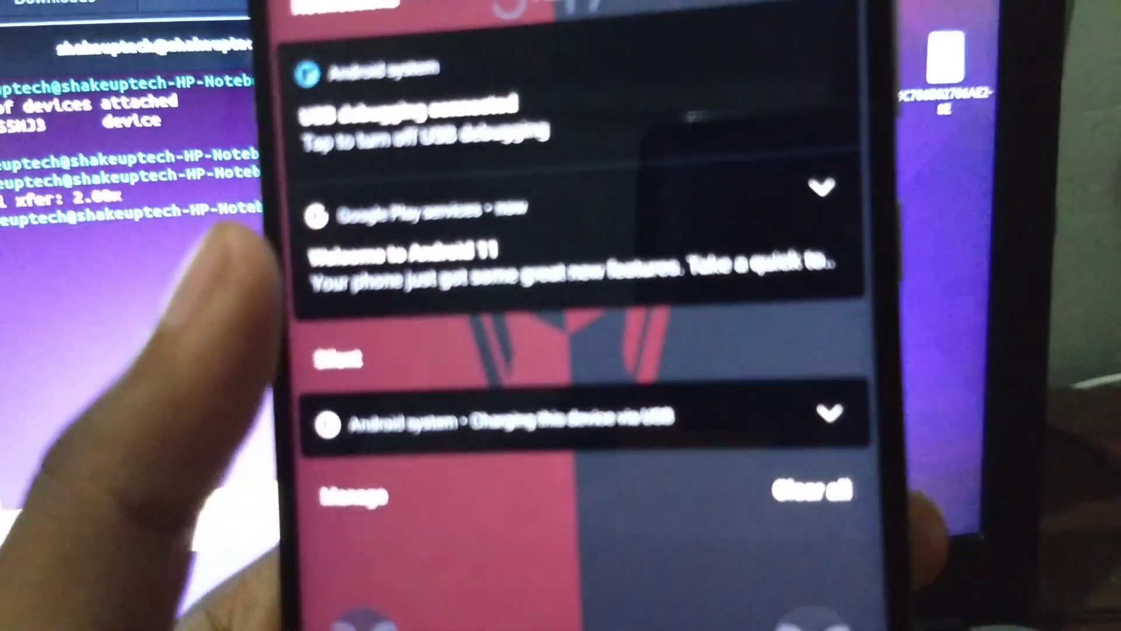
Step: Open the 'Welcome to Android 11' notification on the updated phone
left_click(412, 281)
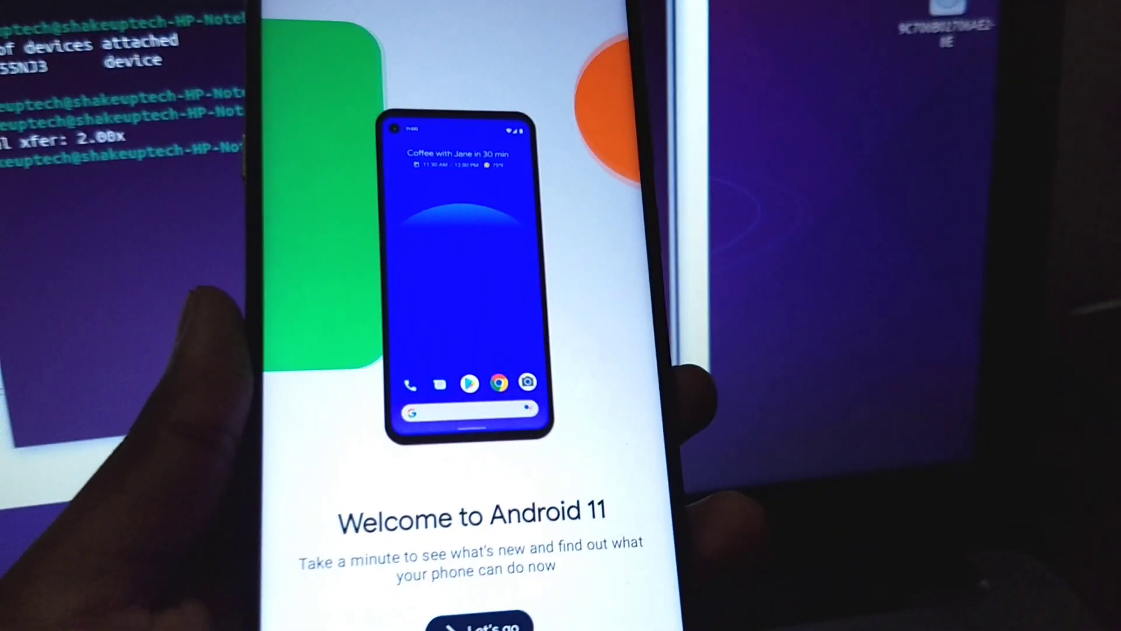